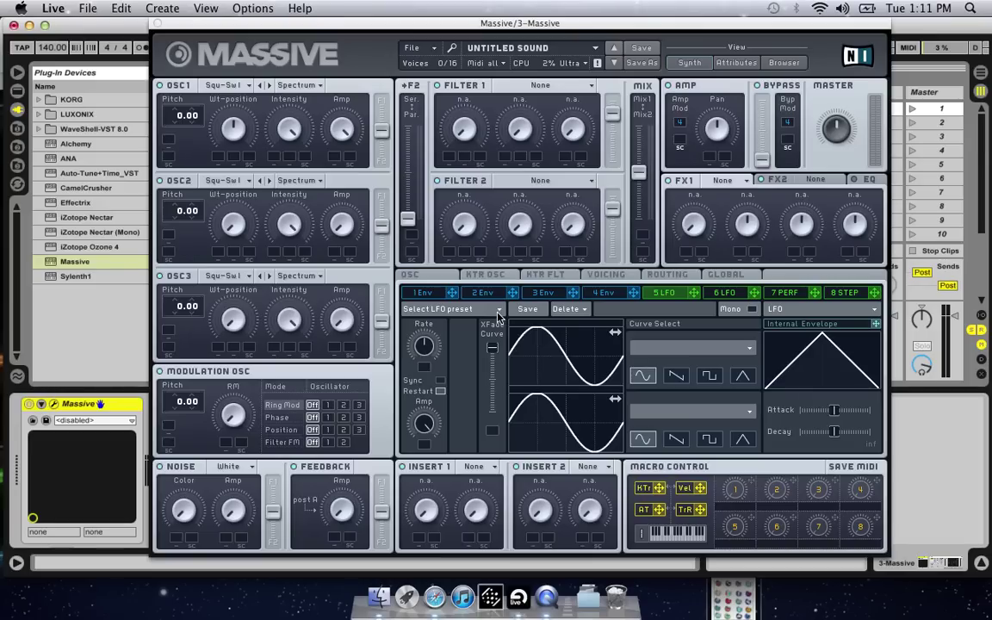
Raise the decay level of envelope 4 to its maximum
click(613, 293)
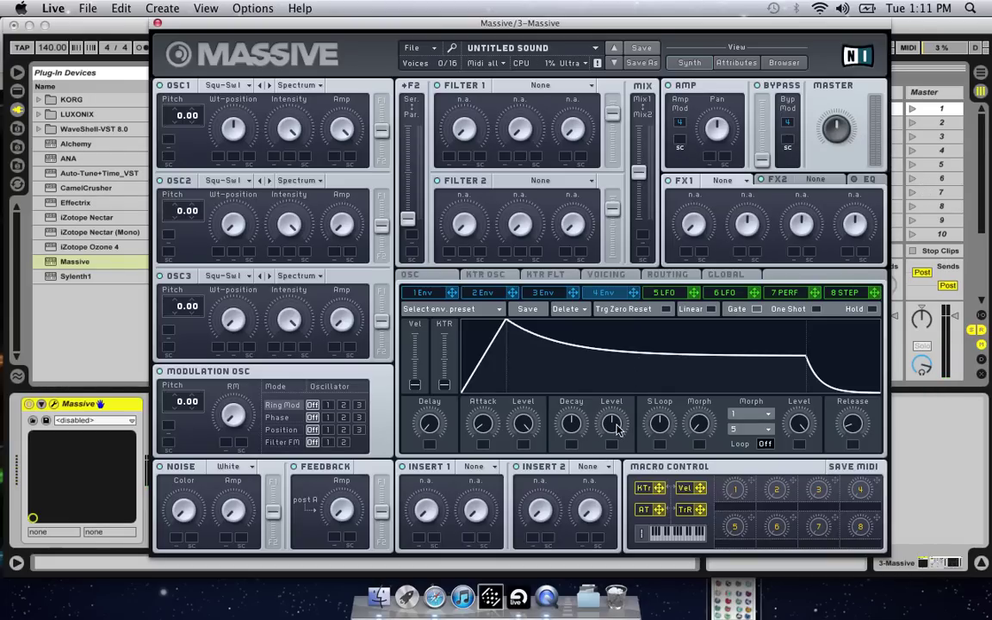
drag(616, 428, 606, 330)
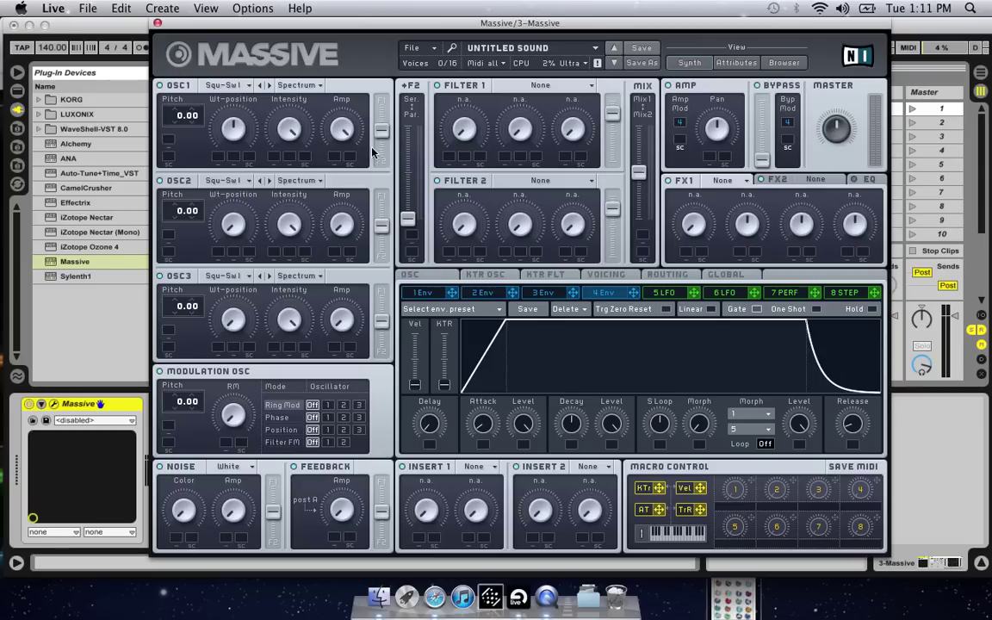
Route OSC1, OSC2 and OSC3 fully to Filter 1
drag(380, 129, 377, 93)
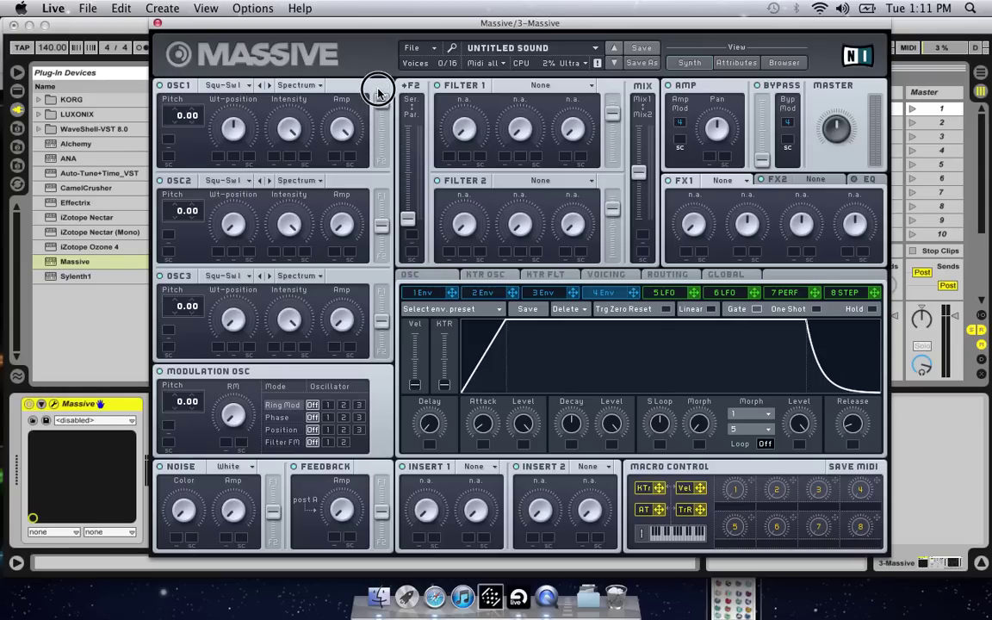
click(382, 227)
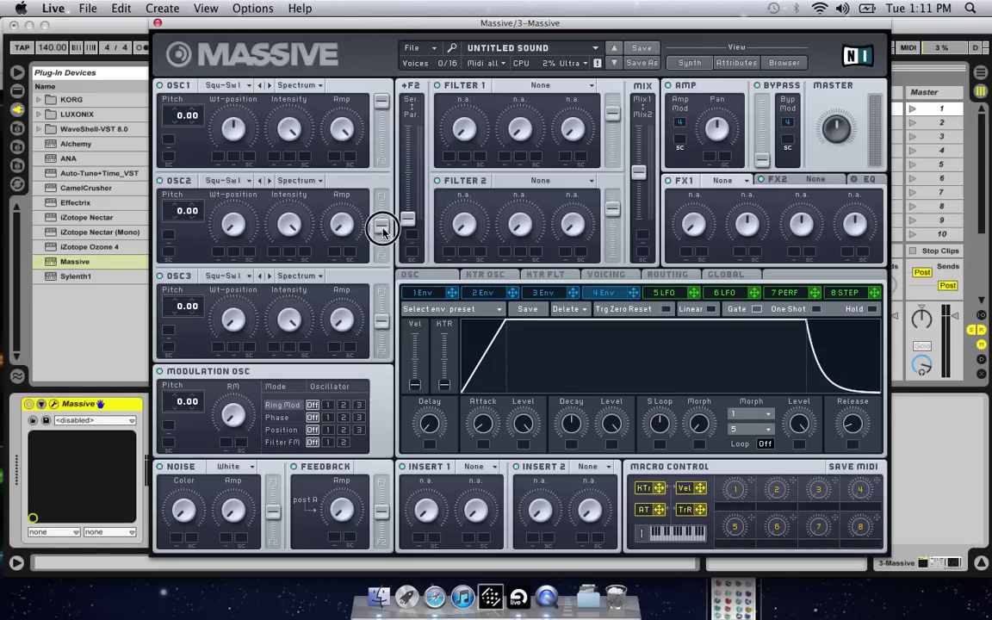
drag(382, 227, 384, 193)
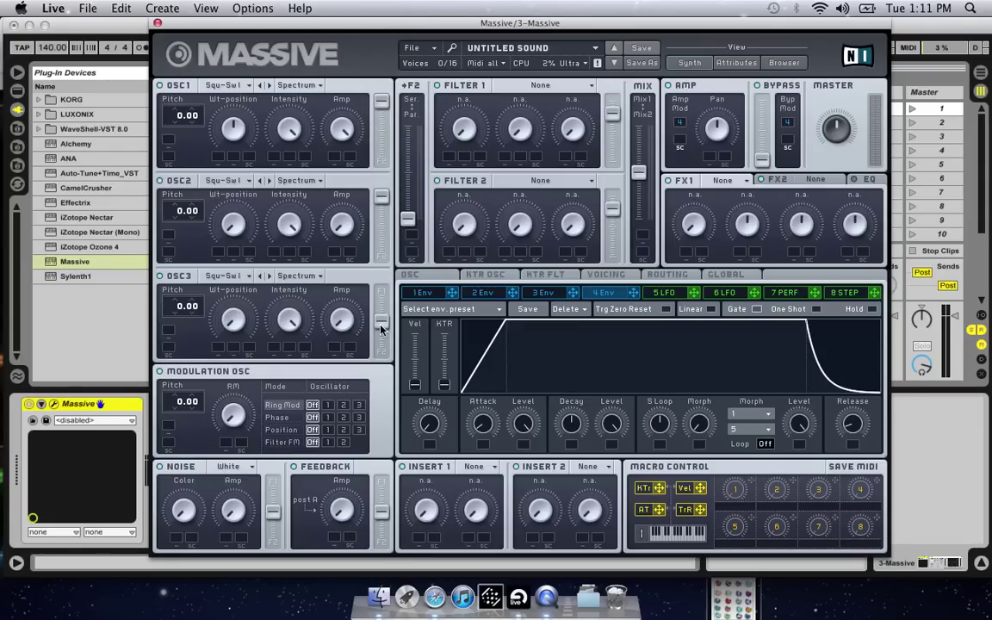
drag(382, 327, 381, 221)
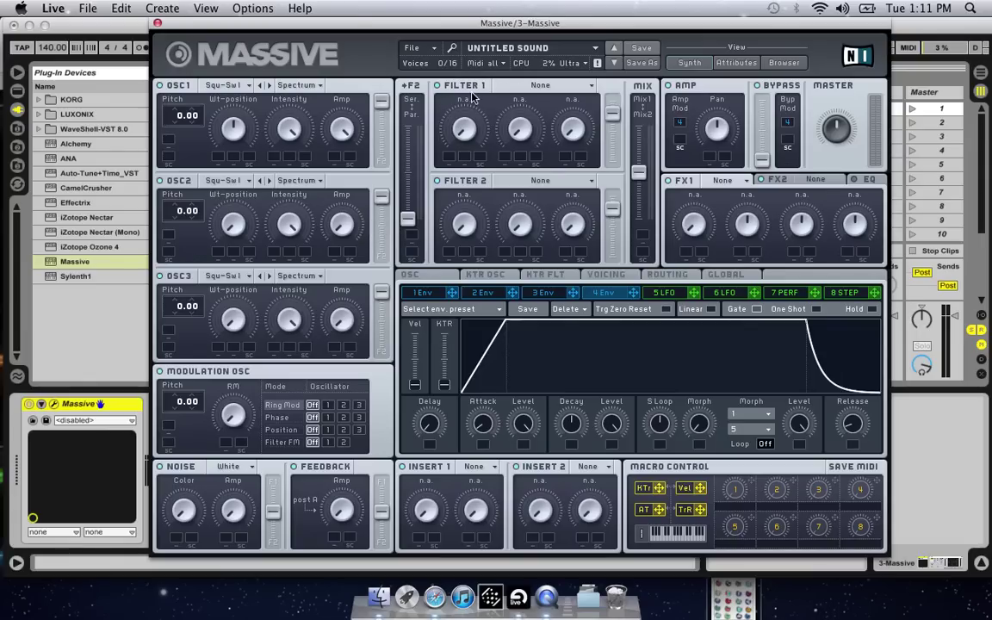
Switch Filter 2 off and raise Filter 1's output level to maximum
click(438, 182)
drag(616, 114, 628, 21)
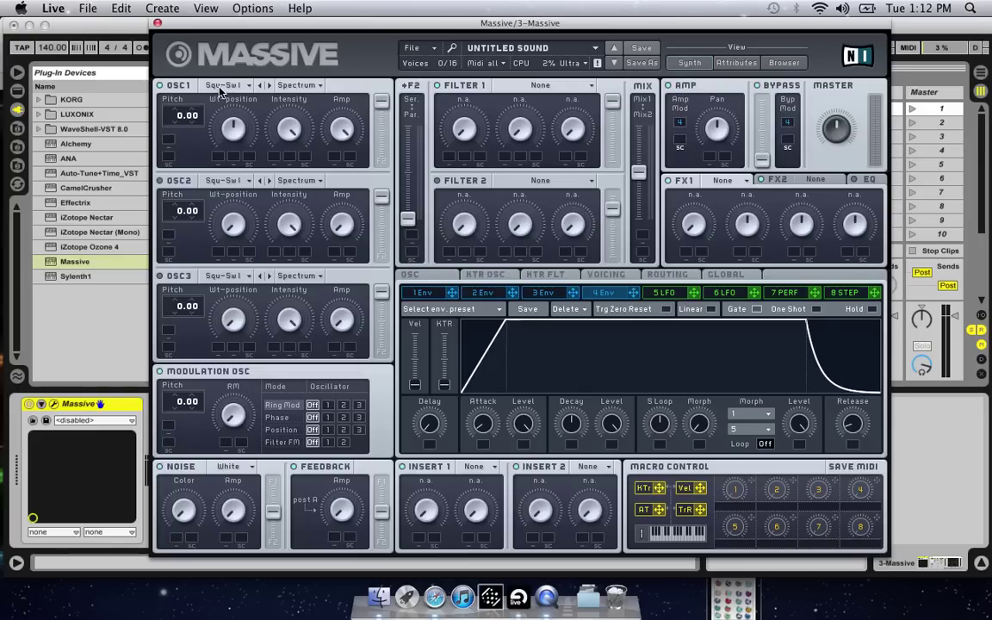
Set OSC1's pitch to -24.00 and raise its wavetable position to maximum
drag(178, 121, 173, 161)
Give OSC2 the Drive III wavetable, raise its amp level and set its pitch to -12.00
click(226, 180)
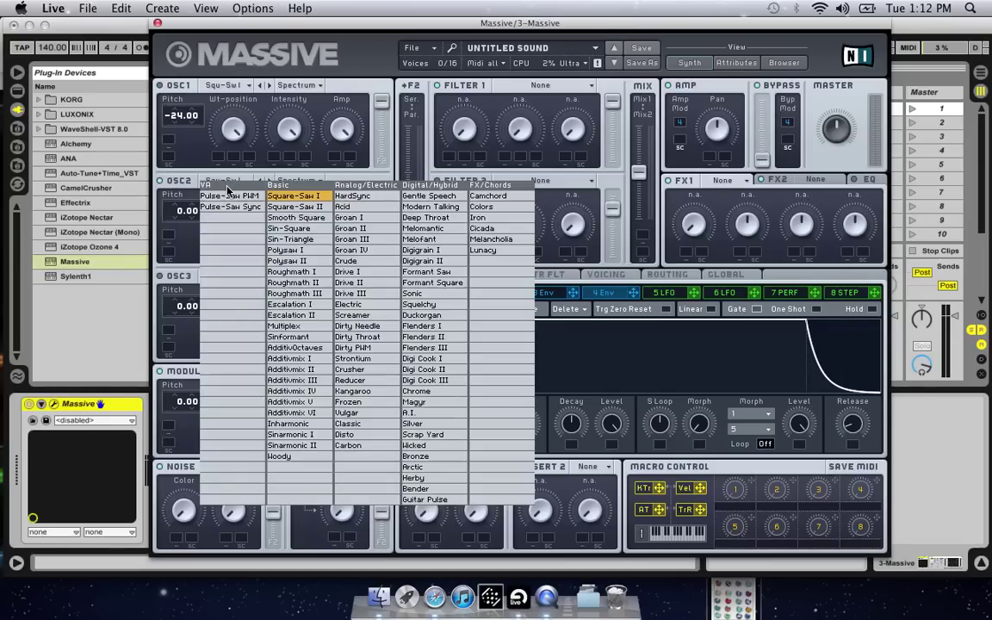
click(334, 284)
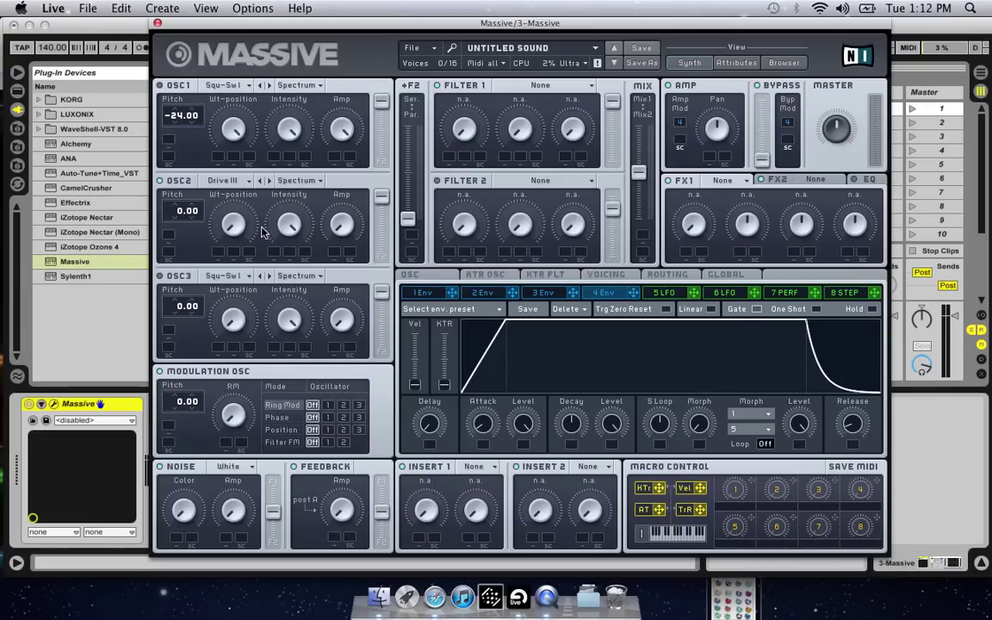
drag(342, 220, 343, 127)
drag(181, 214, 178, 231)
Set OSC3 to the Chrome wavetable at pitch -12.00, with OSC2 and OSC3 amp levels at about three quarters
drag(197, 304, 179, 327)
click(347, 320)
click(345, 222)
click(229, 275)
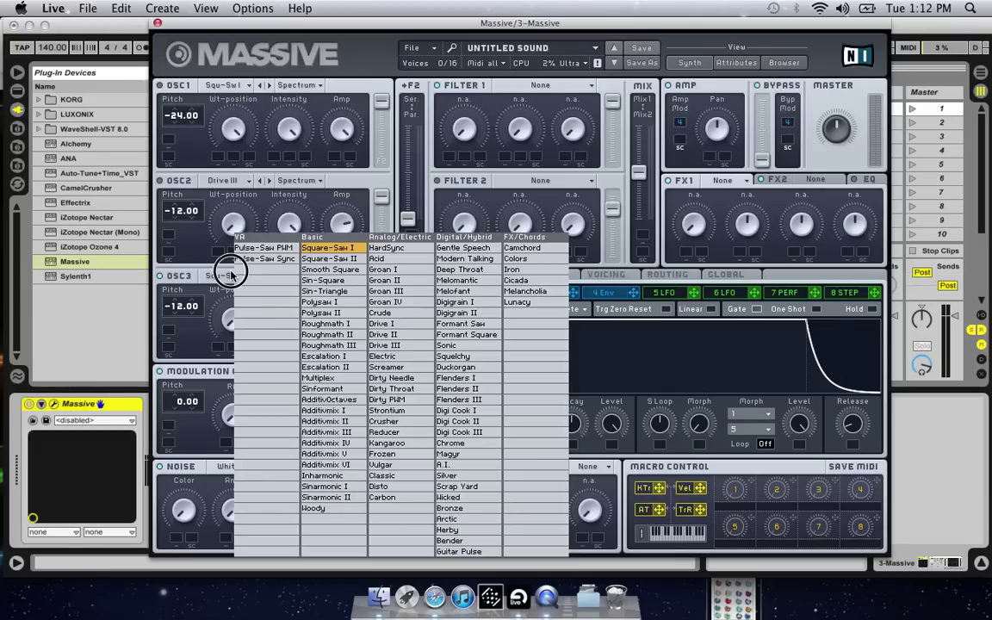
click(452, 443)
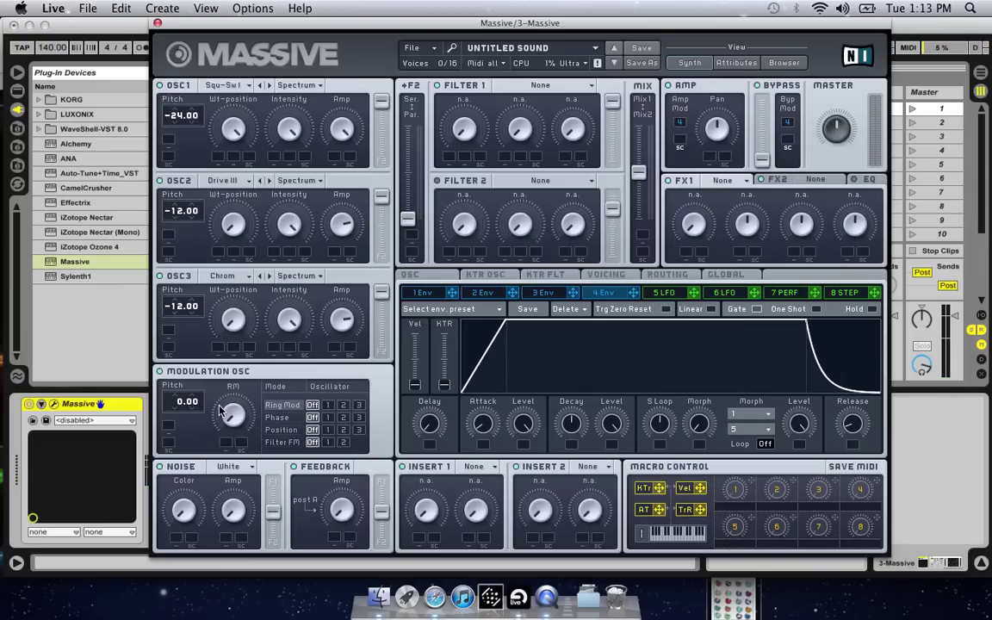
Set the modulation oscillator to phase-modulate oscillator 3 at pitch -12.00, with the Phase amount at just under half
click(277, 418)
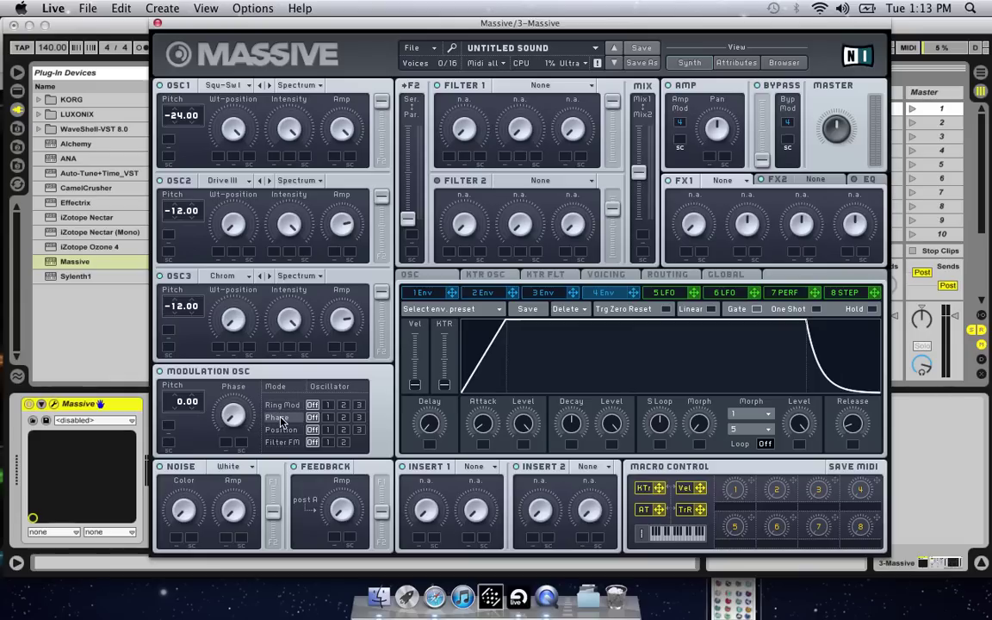
click(360, 417)
drag(181, 409, 182, 426)
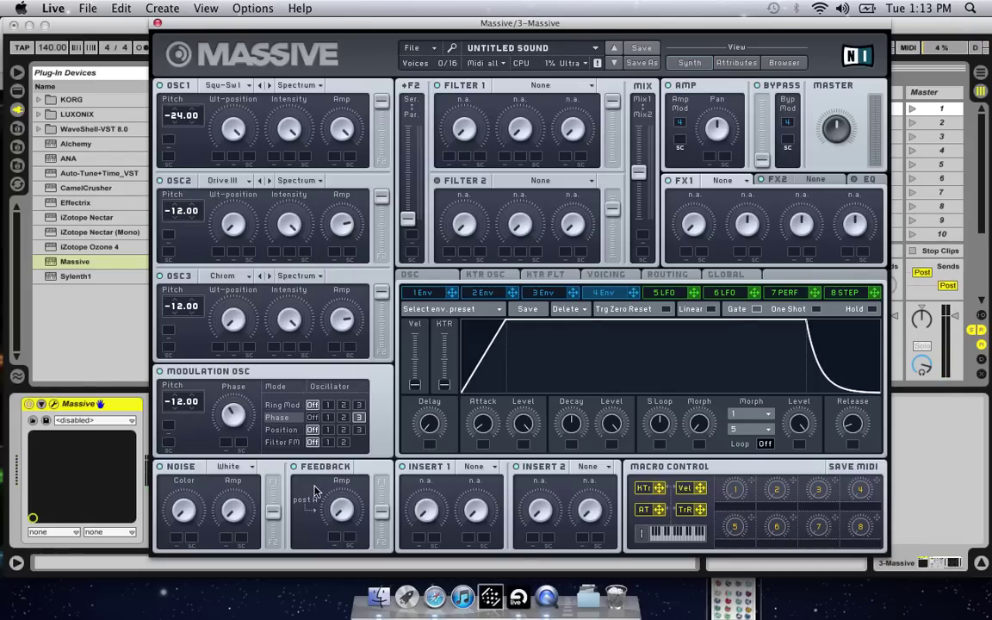
Switch off the Noise, Feedback and Insert 2 modules
click(160, 468)
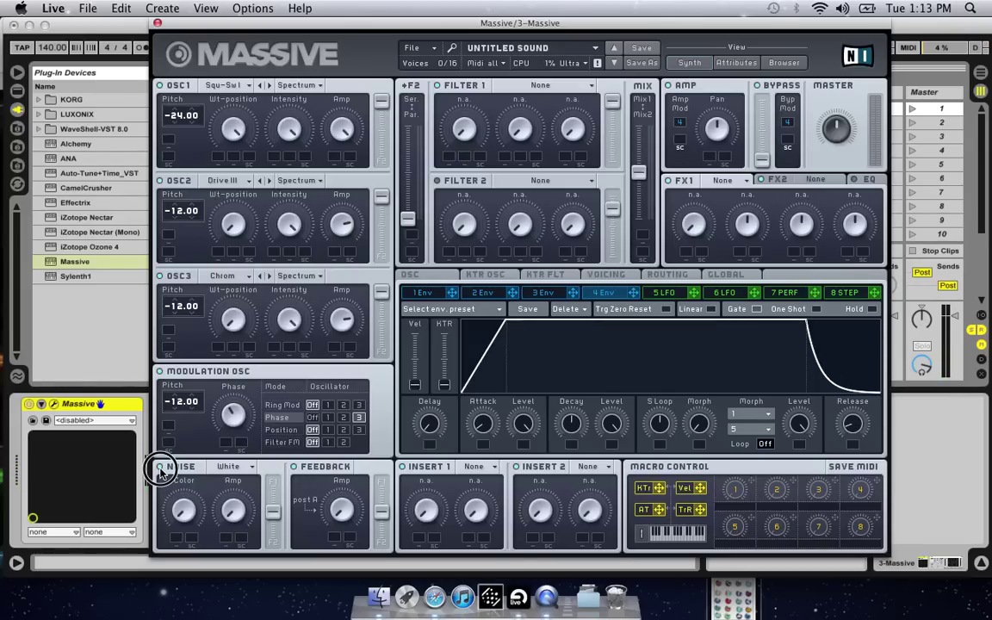
click(290, 469)
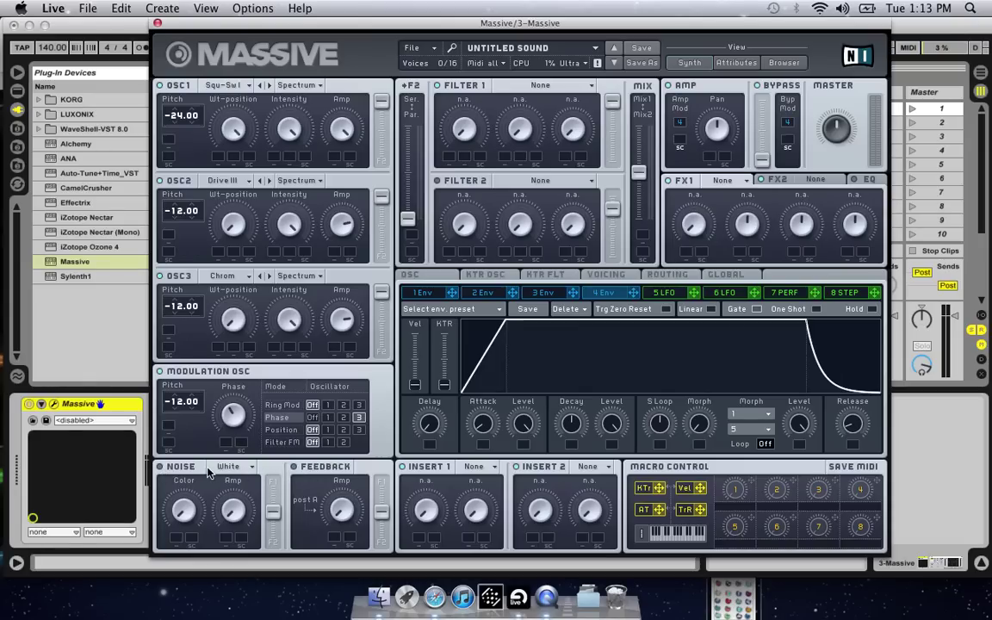
click(516, 469)
Load the Hardclipper in Insert 1 with Dry/Wet at about half and Drive at about a third
click(476, 470)
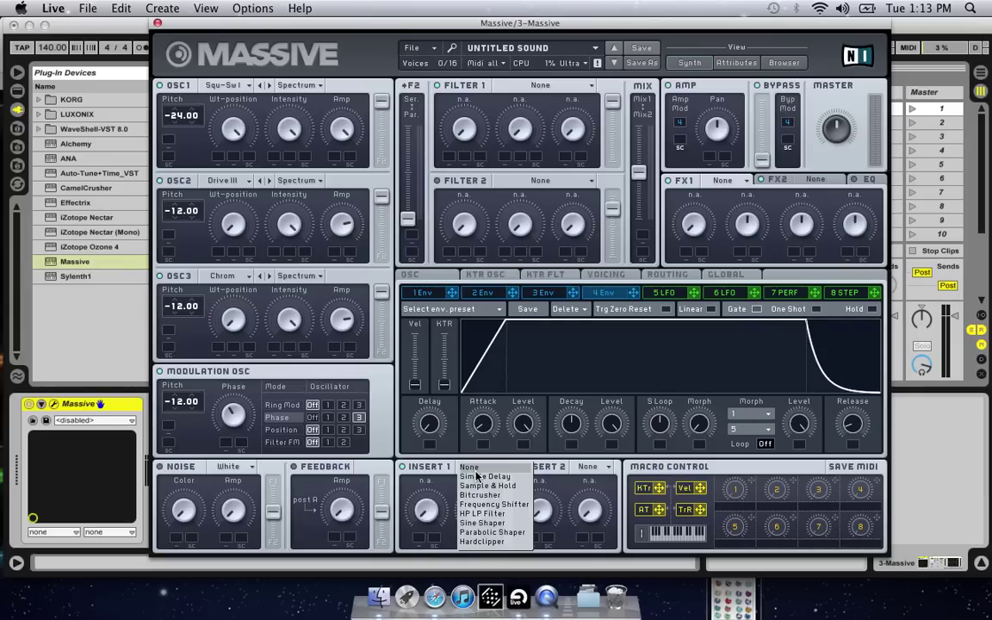
click(485, 540)
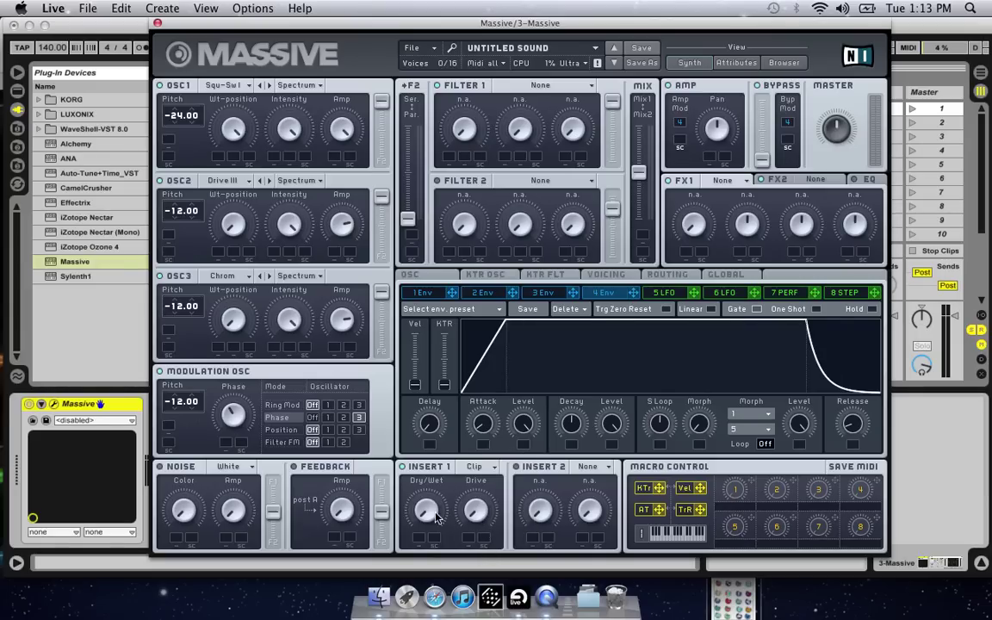
drag(426, 510, 437, 456)
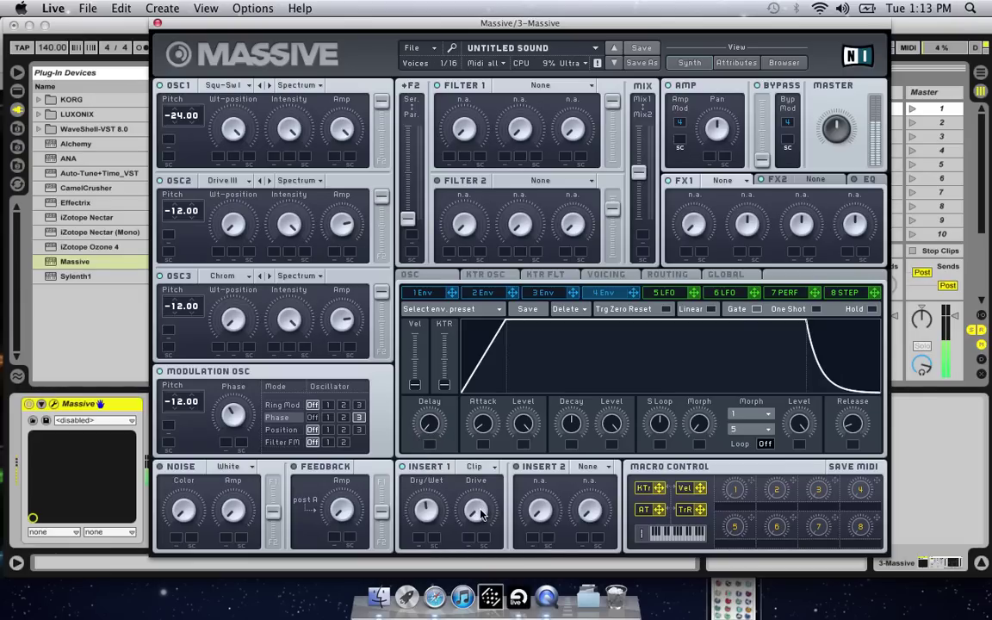
drag(482, 514, 473, 467)
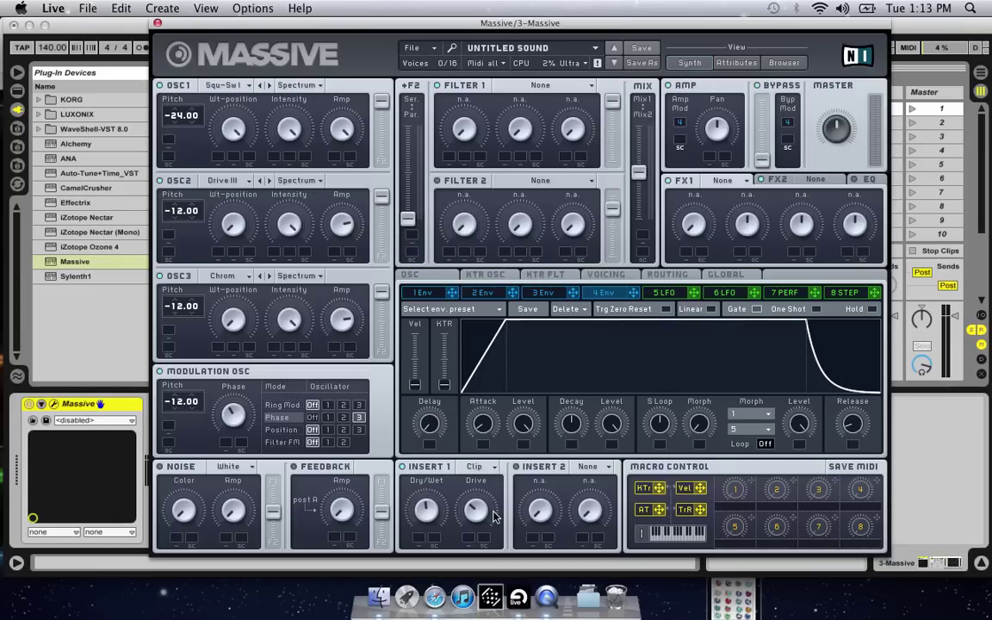
Load Classic Tube in FX1, with Drive at about a third and Dry/Wet raised slightly
click(719, 182)
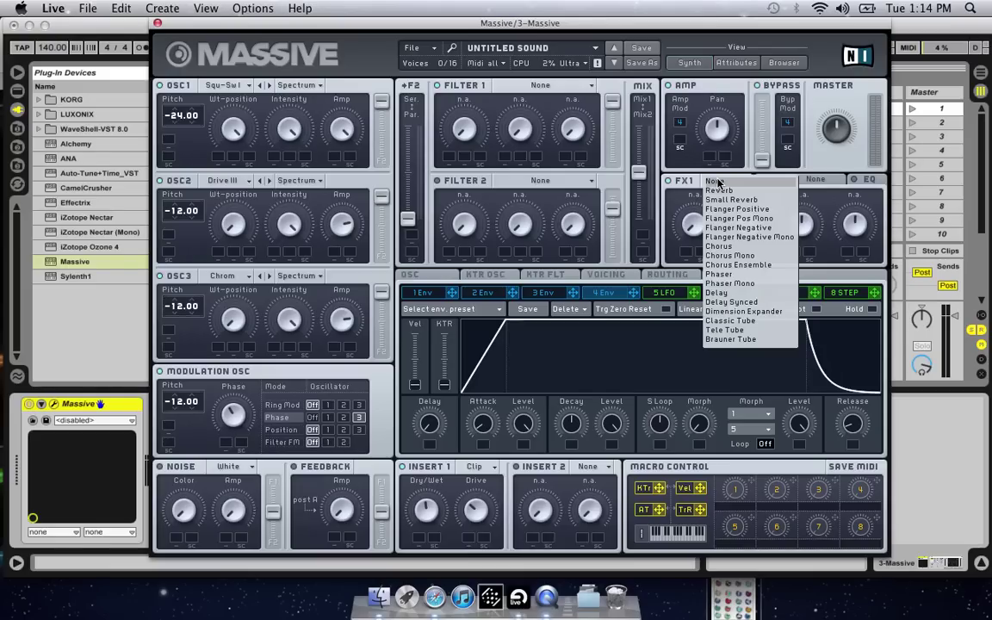
click(753, 321)
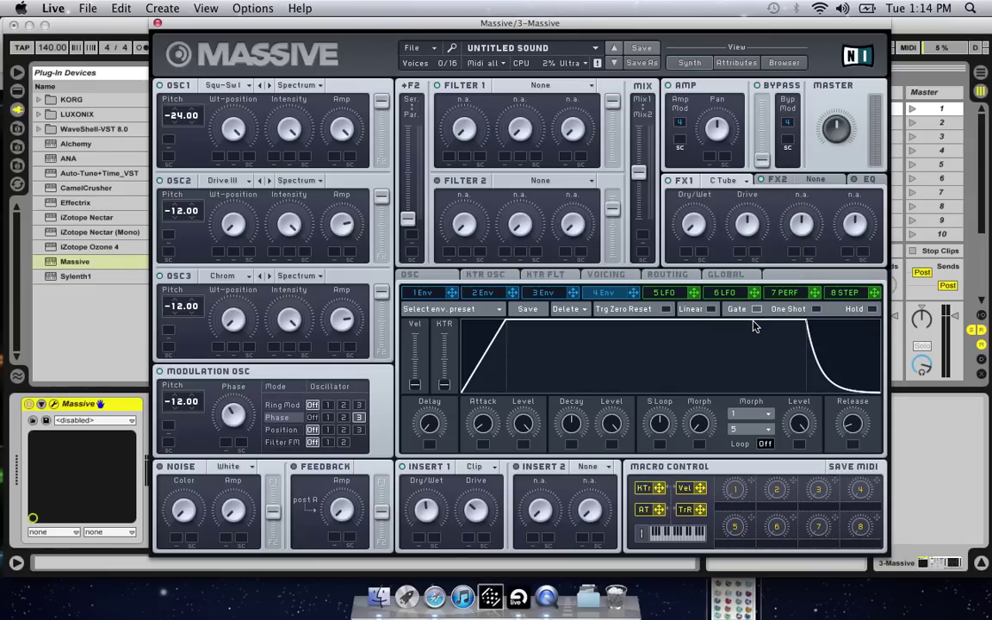
drag(748, 226, 748, 252)
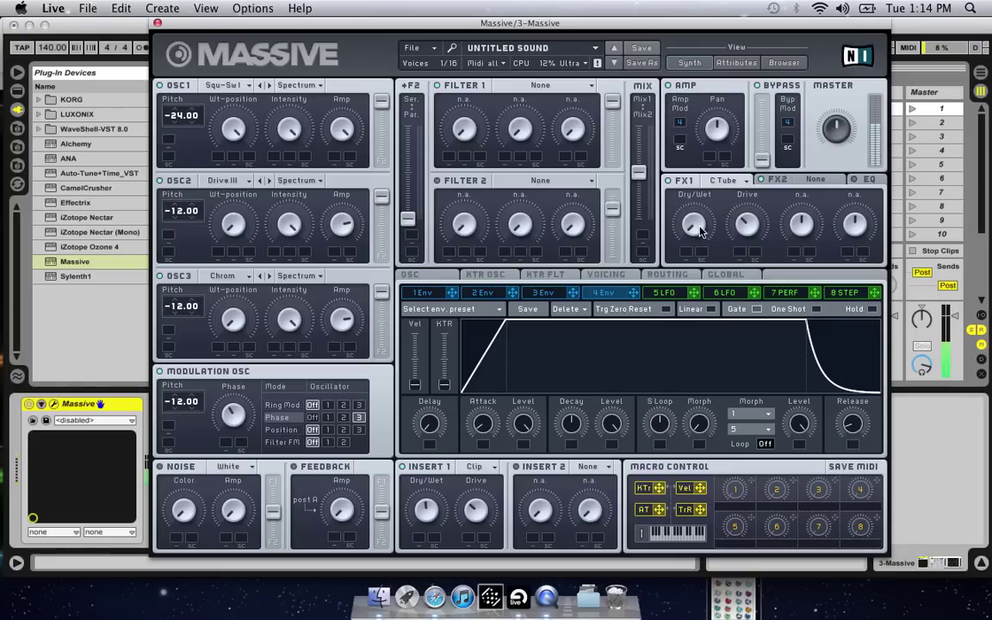
drag(702, 231, 694, 210)
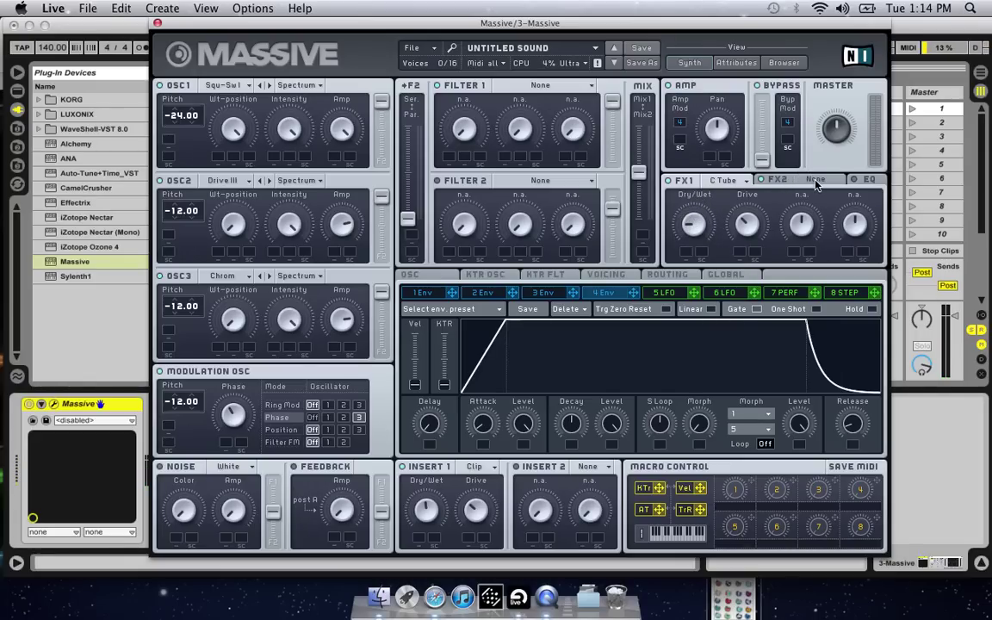
Load the Dimension Expander in FX2 and adjust its Size and Dry/Wet amounts
click(817, 182)
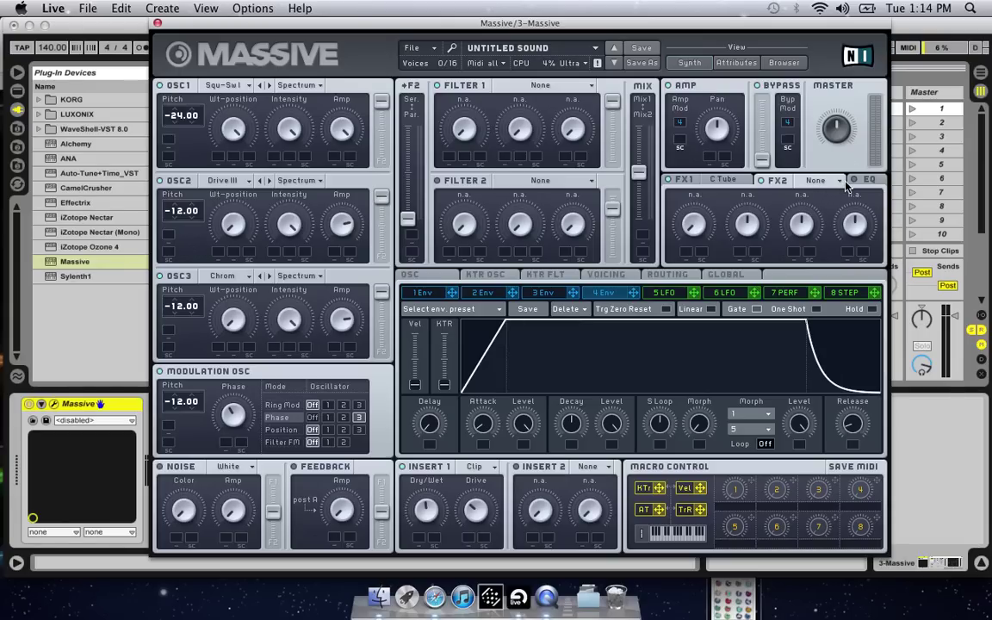
click(839, 182)
click(840, 215)
click(840, 181)
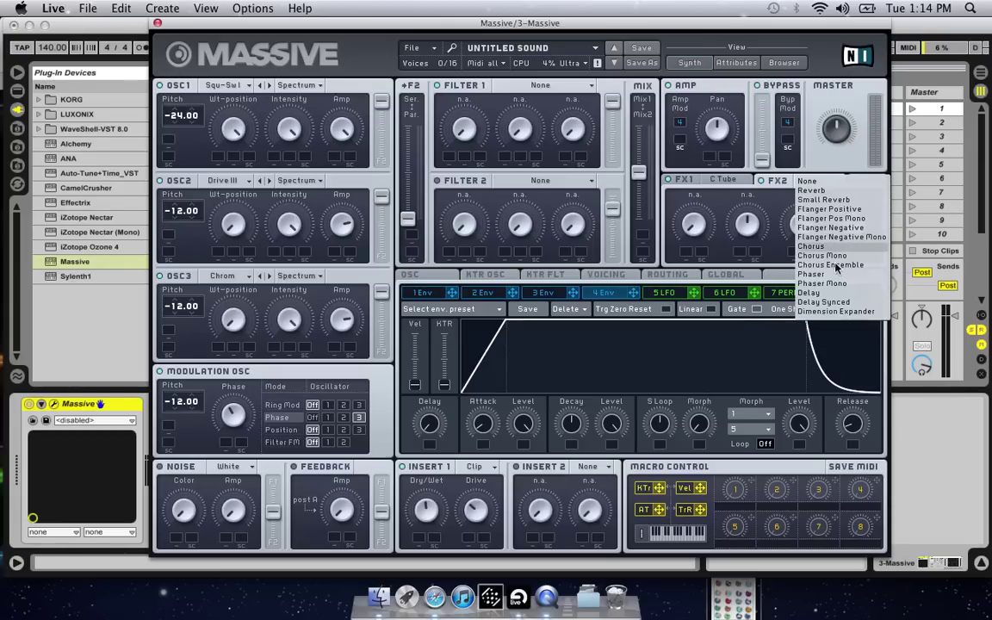
click(832, 311)
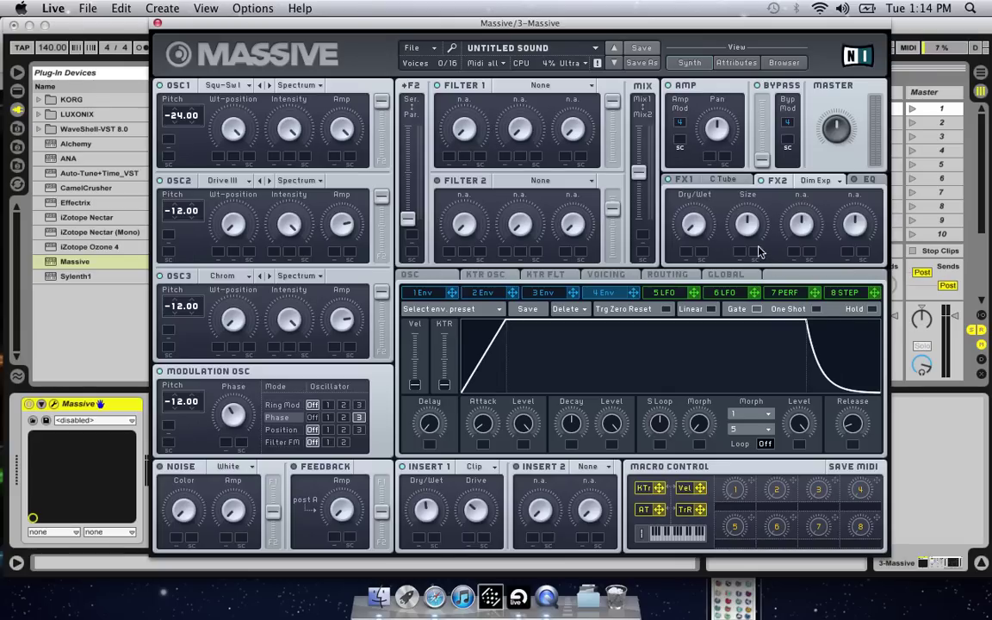
drag(760, 251, 754, 258)
drag(699, 227, 690, 213)
Enable the EQ, boost the Low Shelf and raise the High Shelf slightly
click(868, 181)
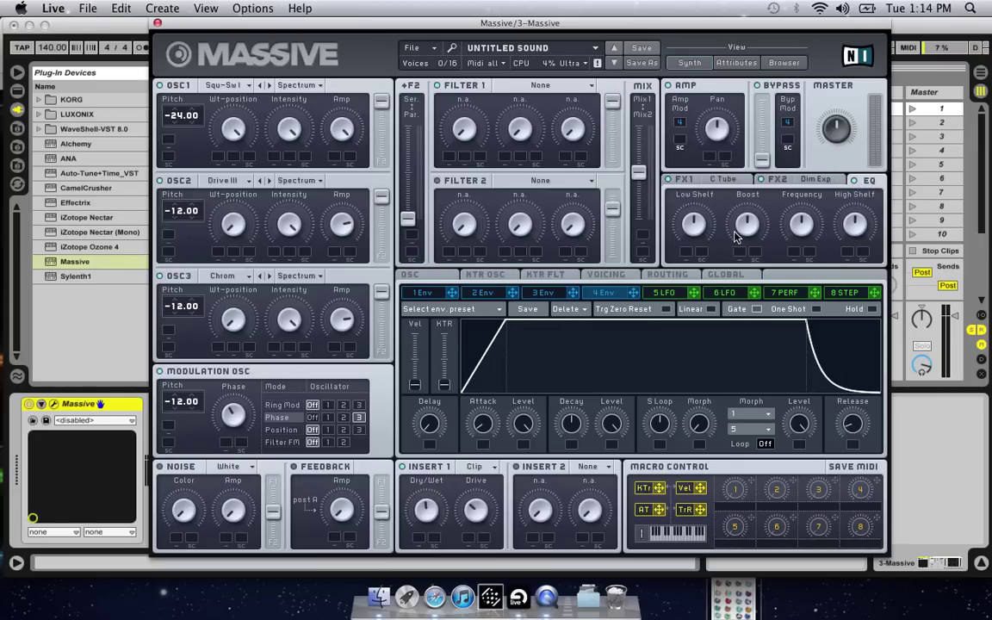
drag(705, 233, 692, 213)
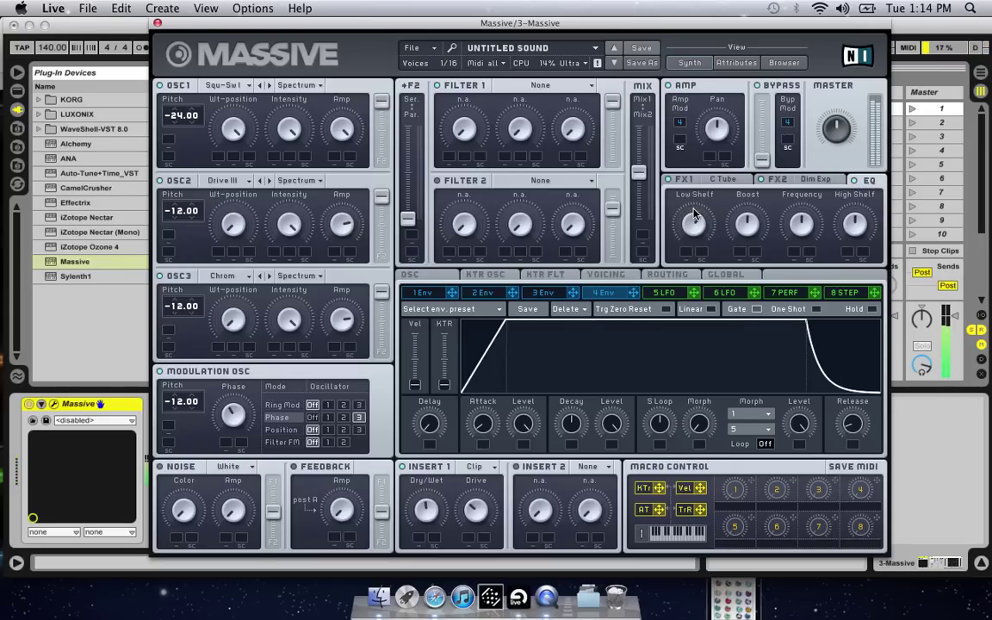
click(860, 220)
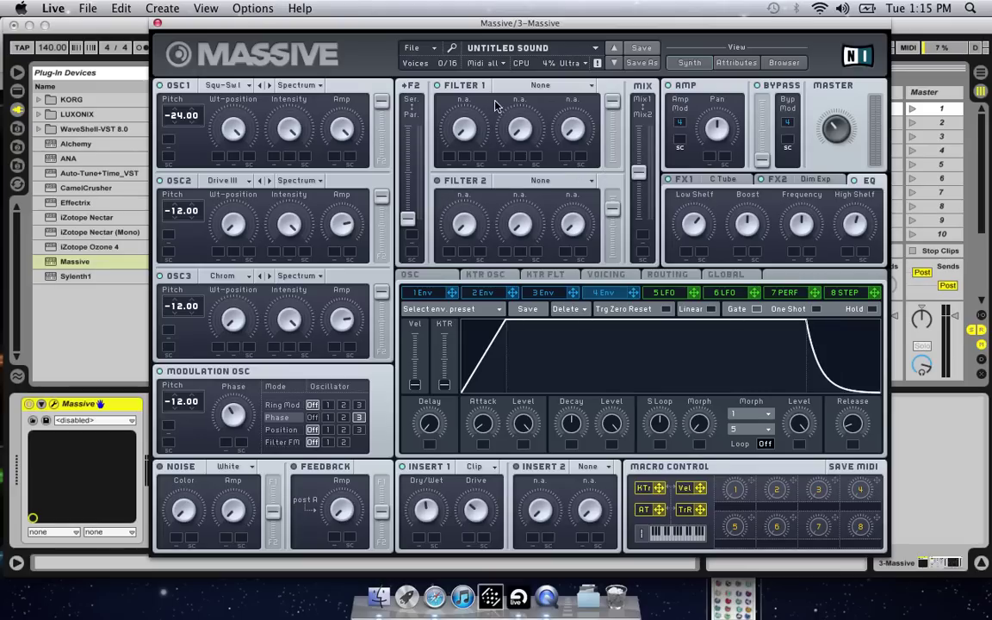
Switch LFO 5 to tempo-synced mode
click(665, 294)
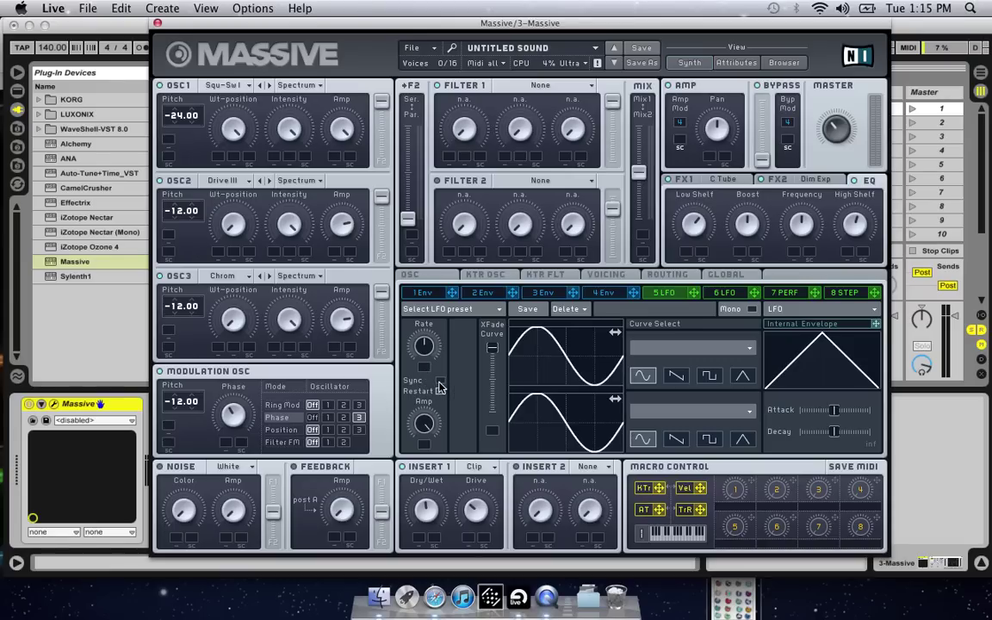
click(439, 383)
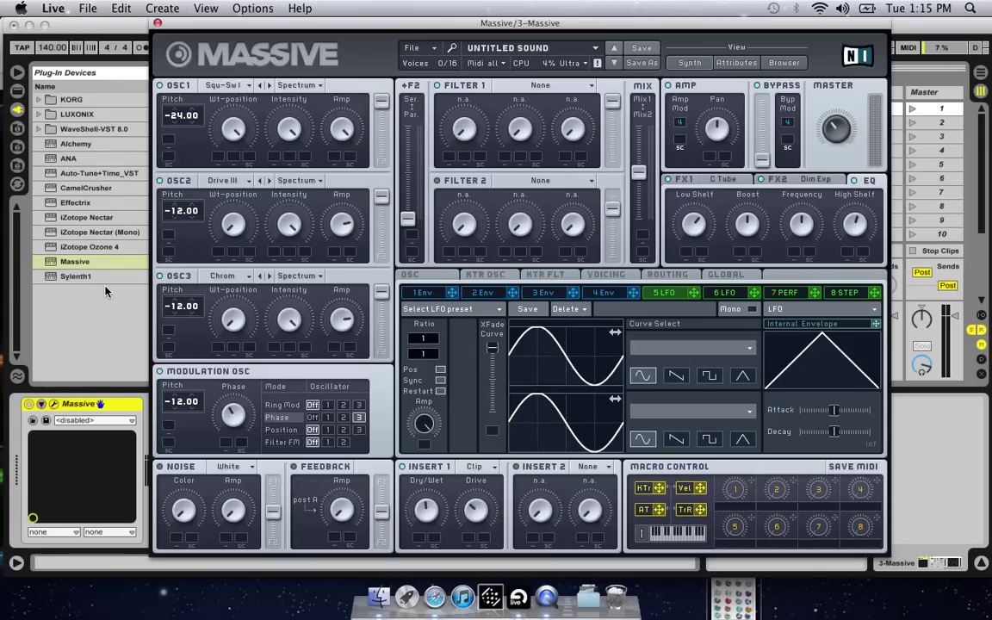
Set Filter 1 to the Daft type, with Cutoff at about half and Resonance raised slightly
click(520, 91)
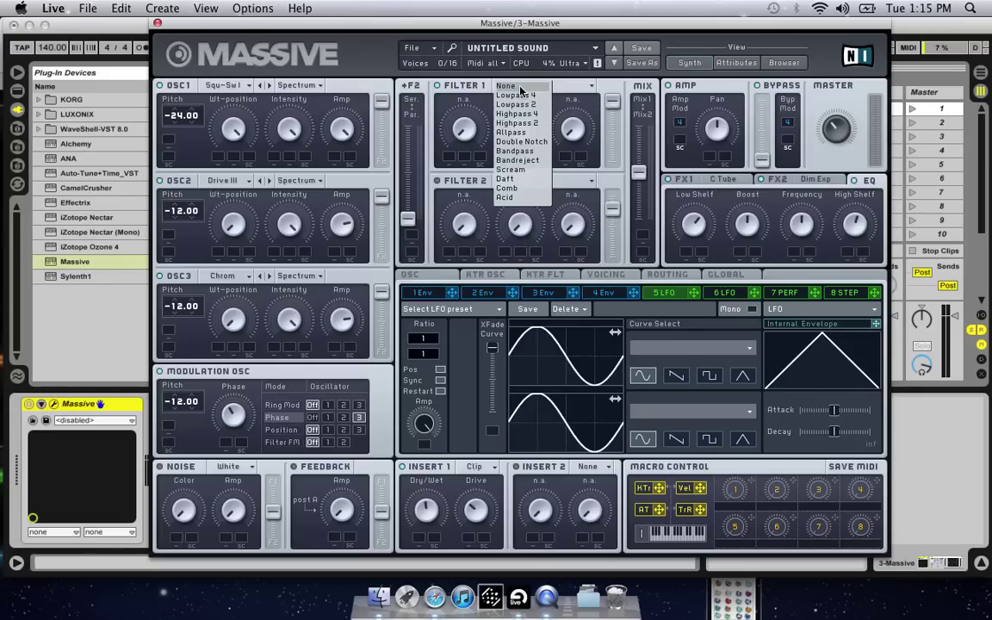
click(513, 186)
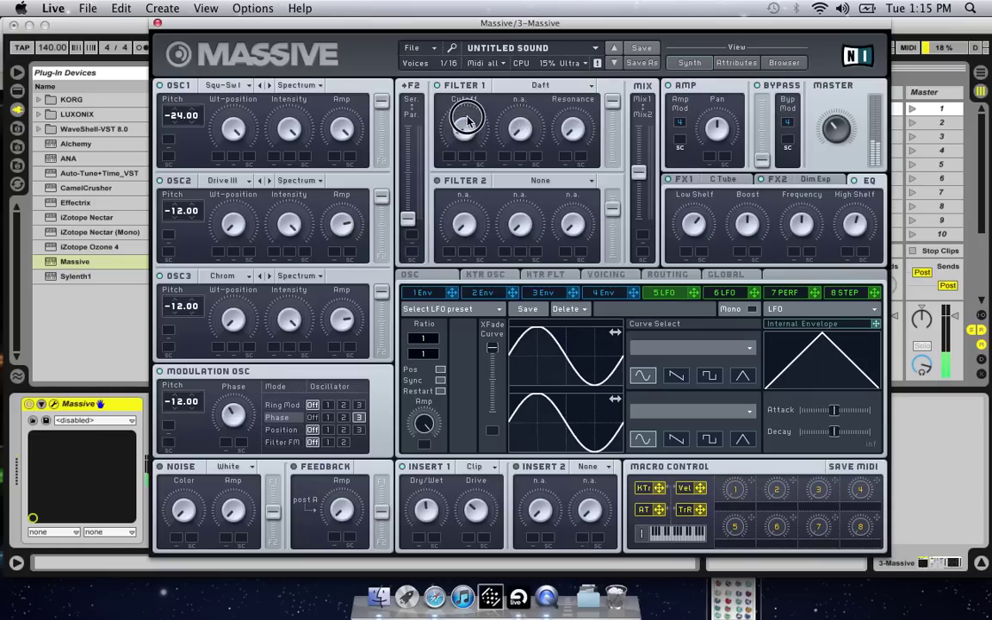
drag(472, 108, 468, 84)
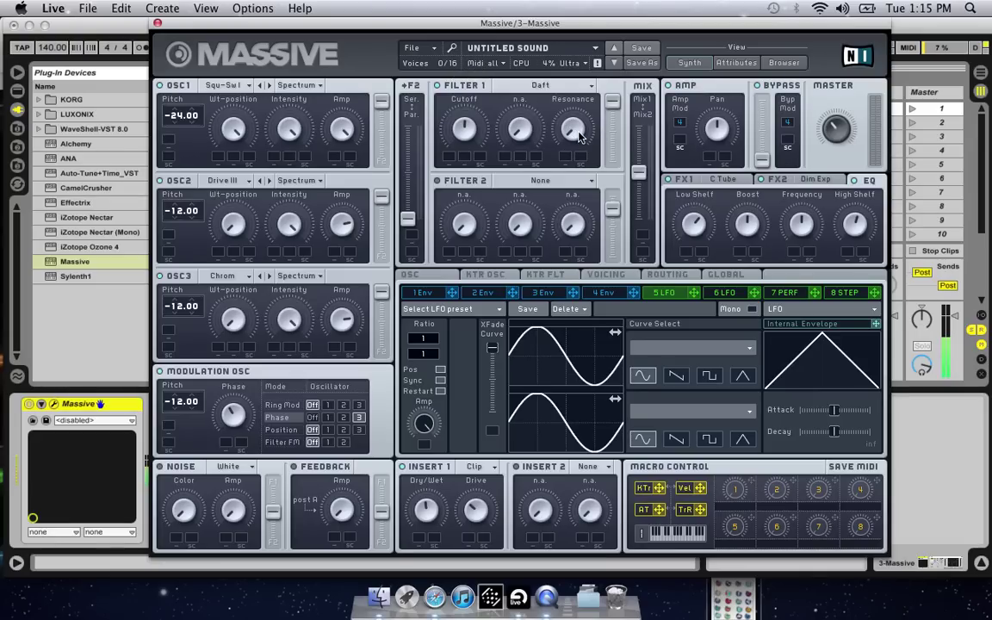
mouse_move(579, 136)
mouse_down()
mouse_move(574, 74)
mouse_move(576, 116)
mouse_up()
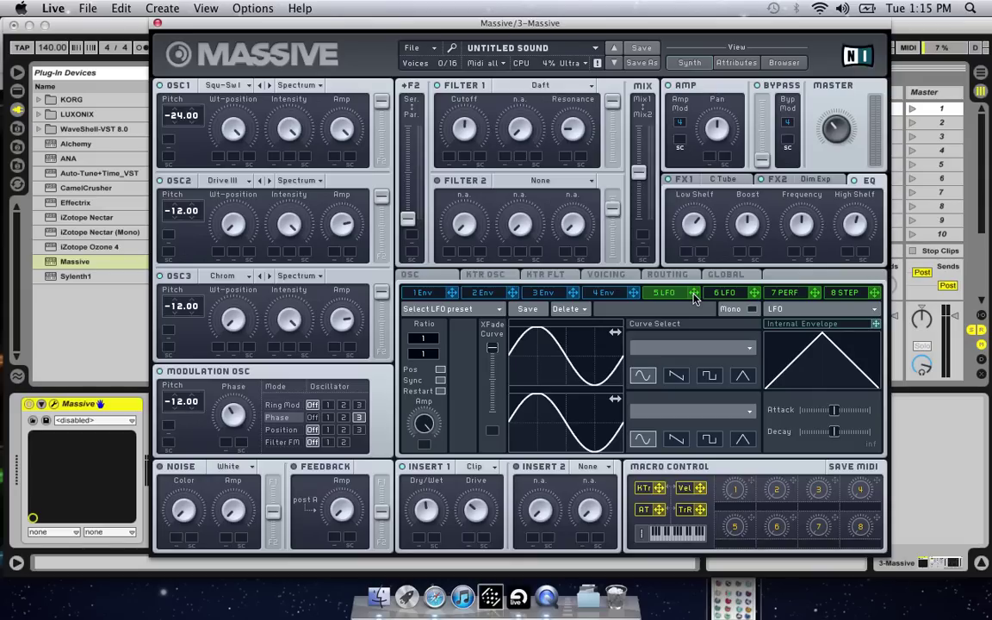
Assign LFO 5 to Filter 1's Cutoff with an upward modulation range, and set the LFO's sync ratio to 1/16
mouse_move(694, 297)
mouse_down()
mouse_move(582, 224)
mouse_move(448, 157)
mouse_up()
drag(448, 160, 448, 129)
mouse_move(423, 353)
mouse_down()
mouse_move(435, 341)
mouse_move(432, 361)
mouse_up()
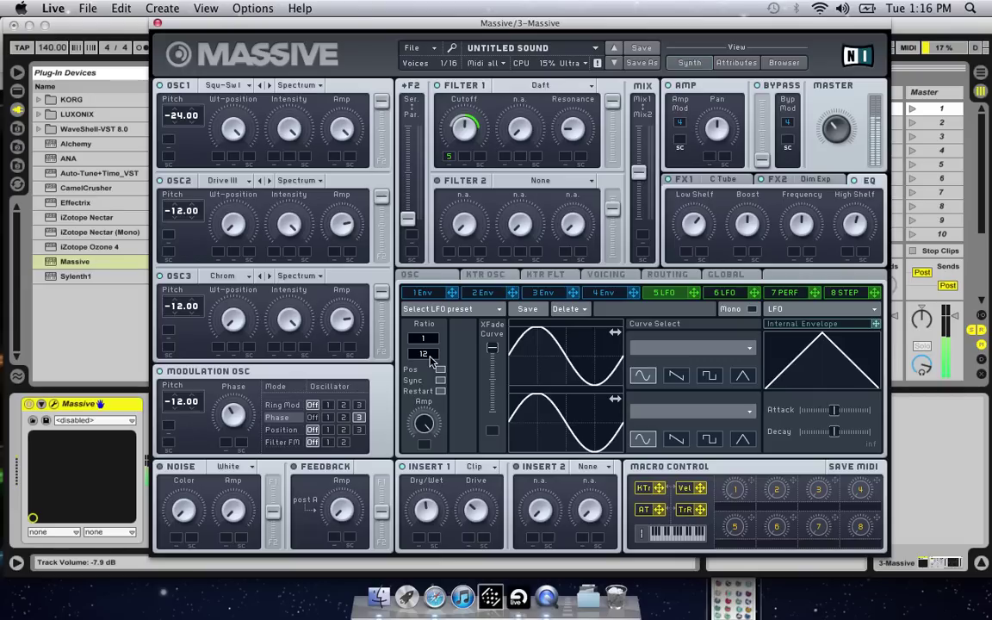
drag(430, 360, 420, 374)
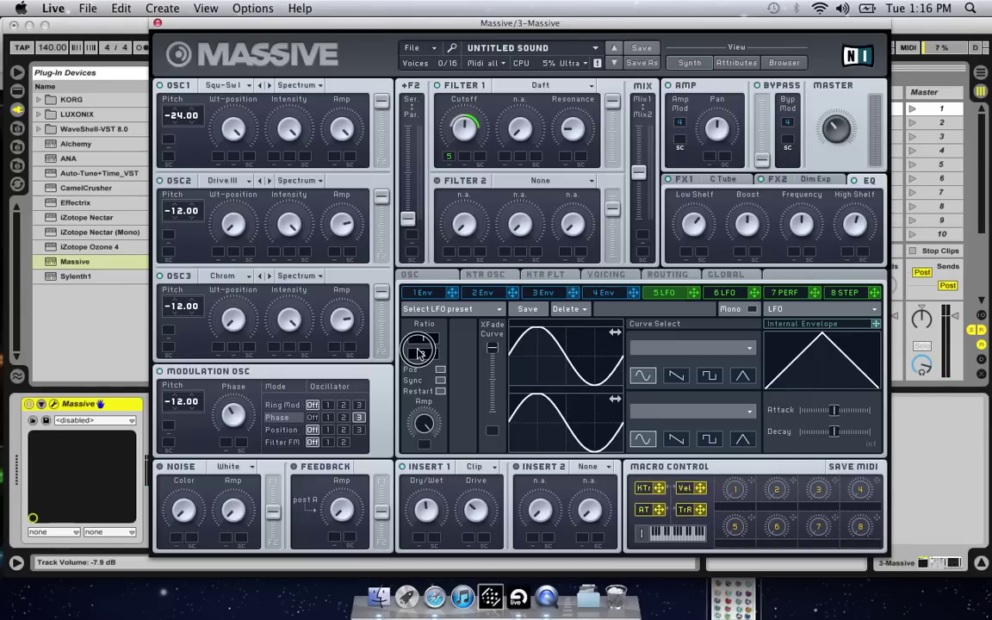
drag(435, 349, 434, 341)
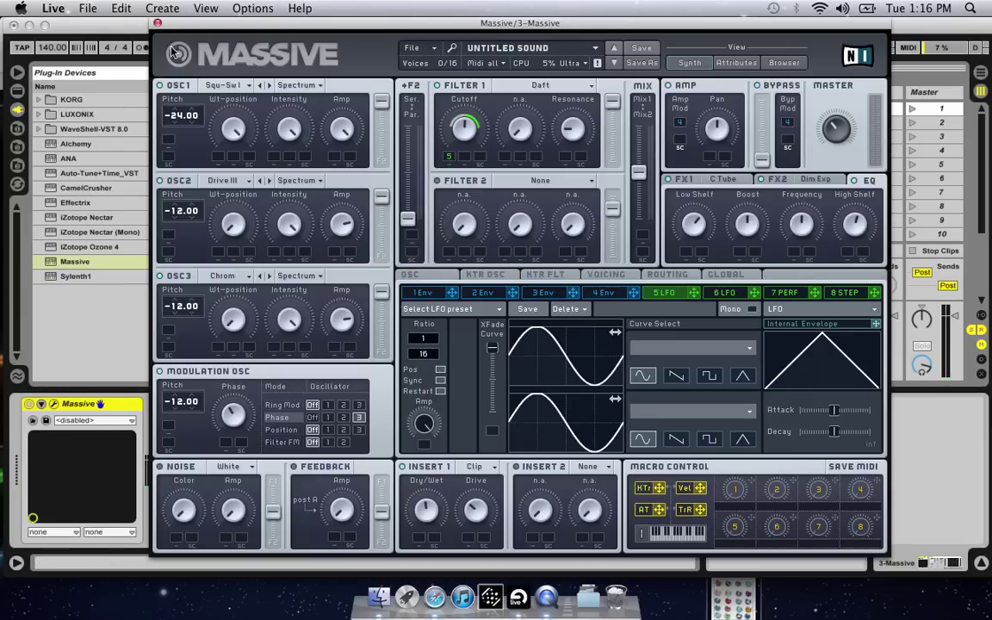
Close the Massive window, switch to the Arrangement View and play the track from bar 1 to about bar 9
click(157, 24)
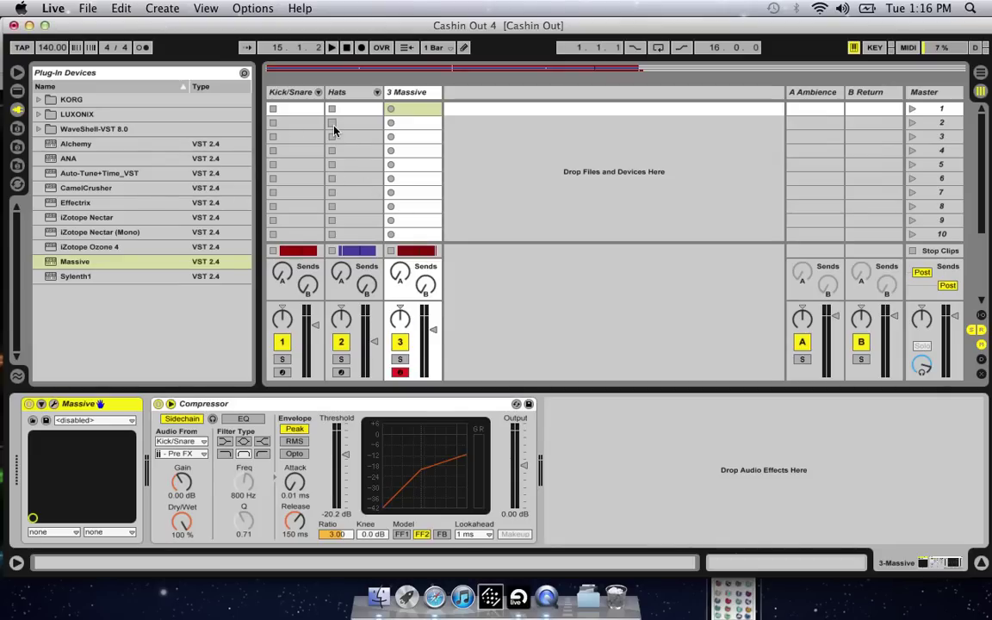
key(Tab)
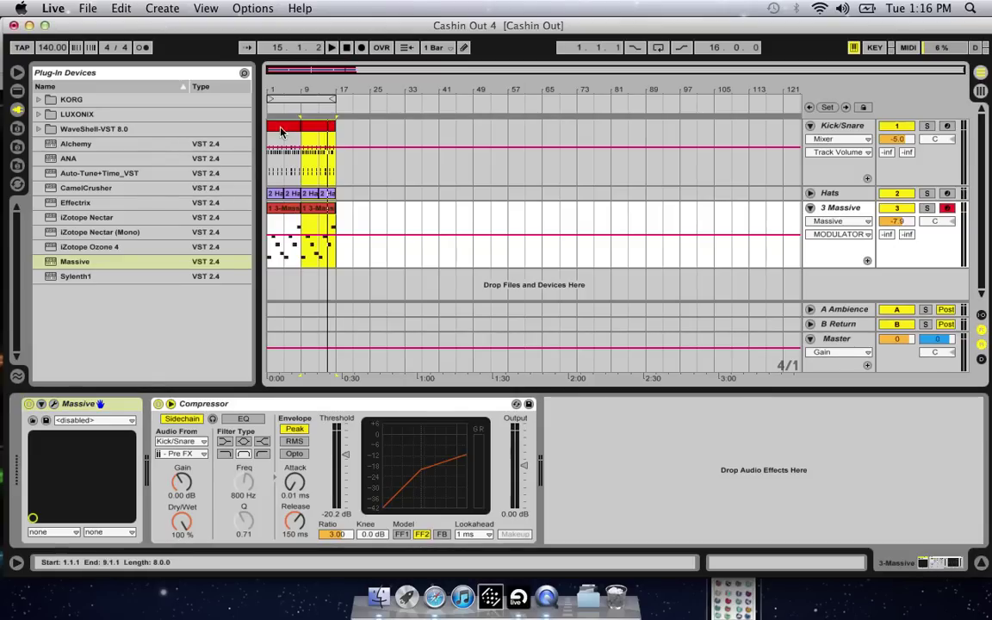
click(272, 173)
key(space)
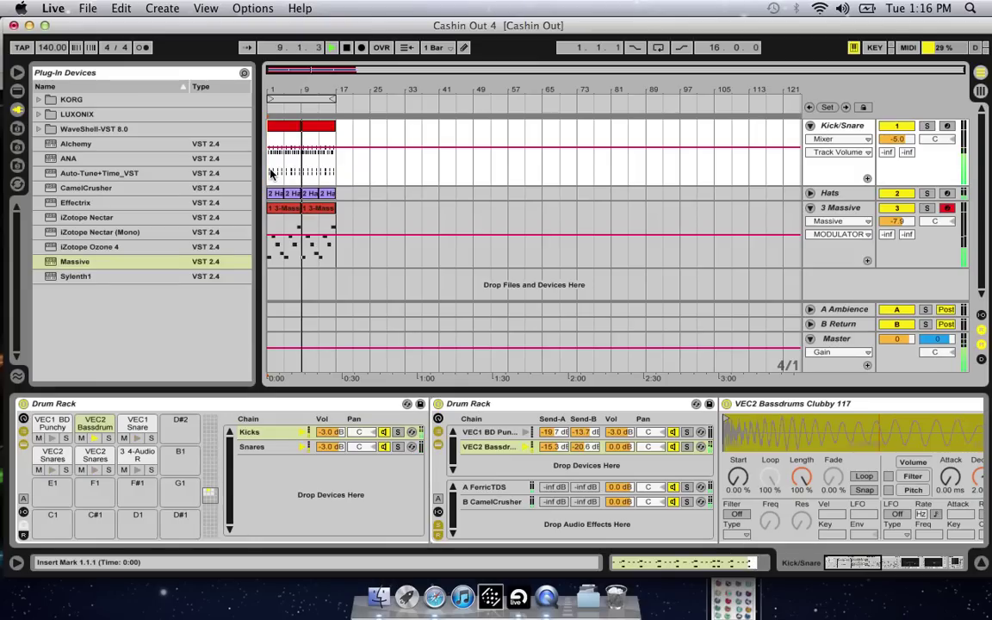
key(space)
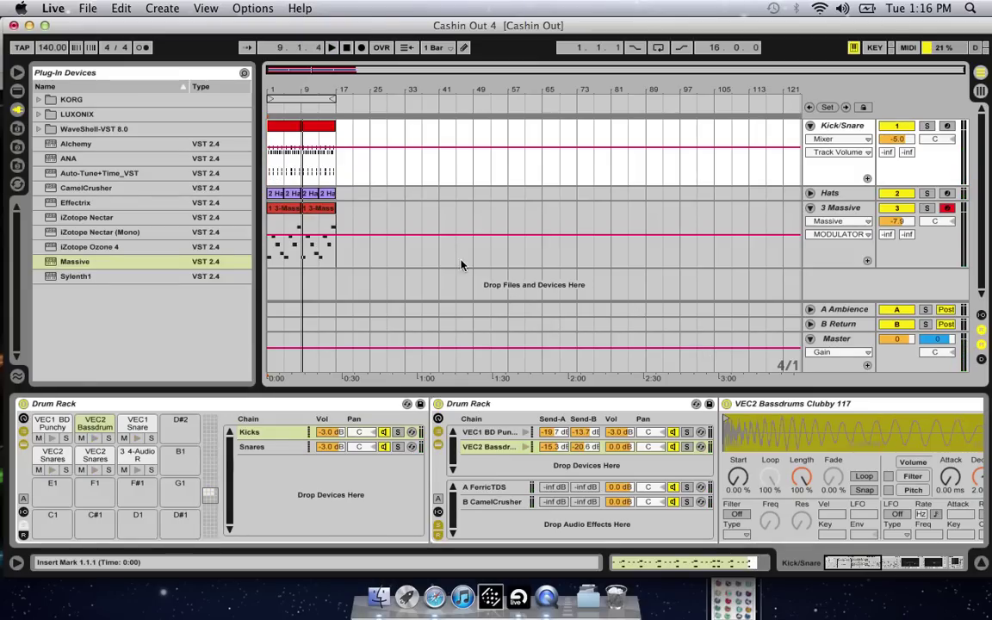
Transpose all notes of the second clip on the Massive track down one octave
click(321, 229)
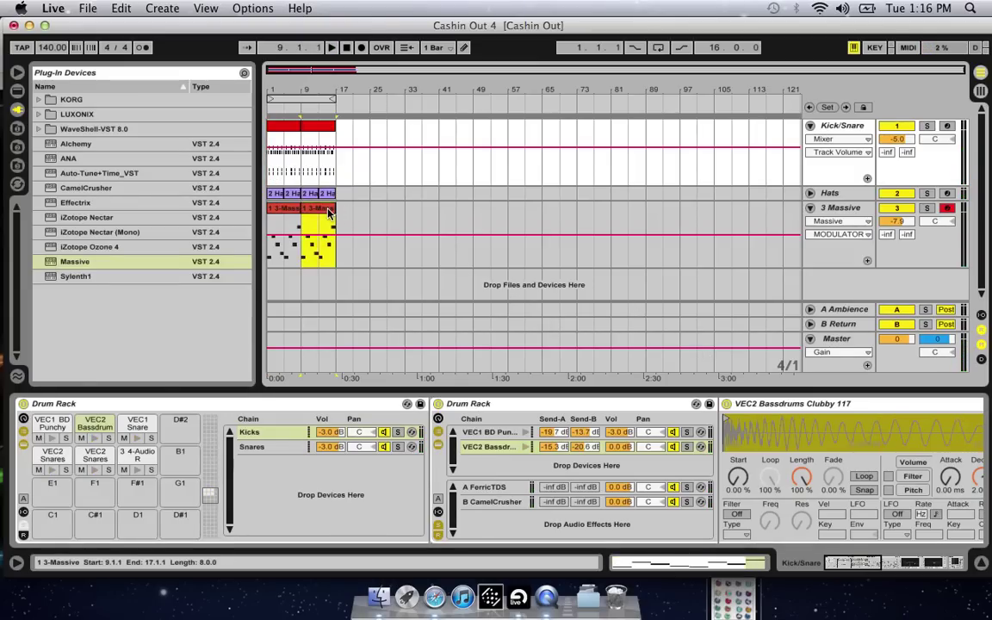
key(shift+Tab)
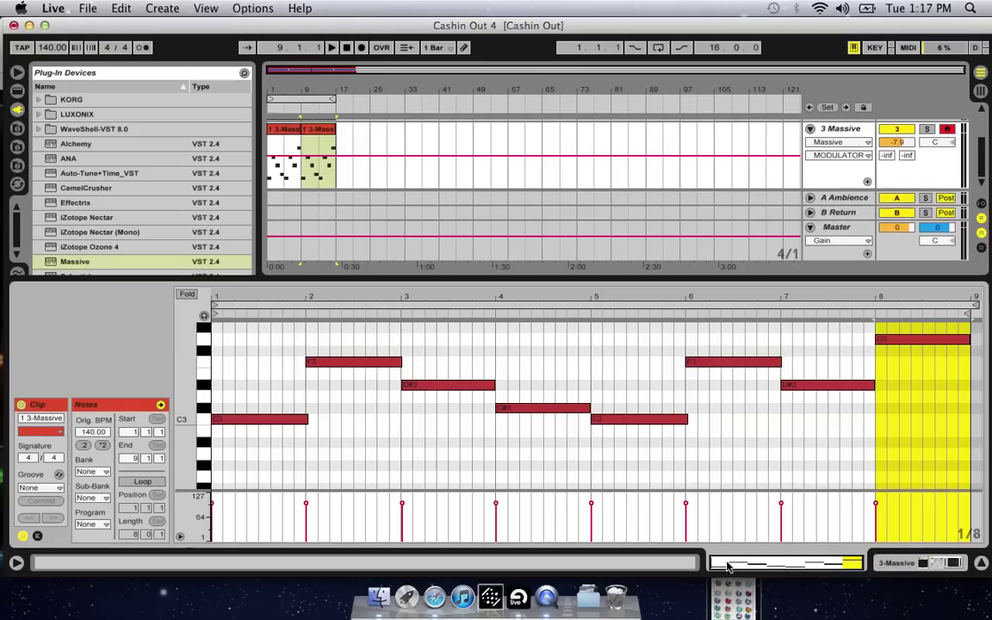
click(513, 392)
key(super+a)
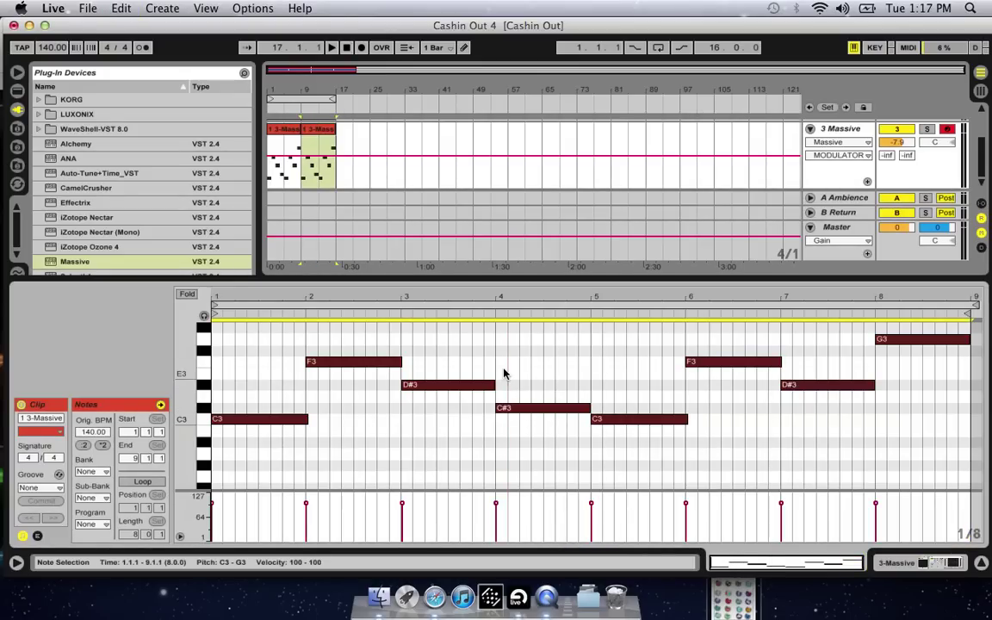
key(shift+Down)
Play the arrangement from bar 9 to listen to the second Massive clip
click(312, 179)
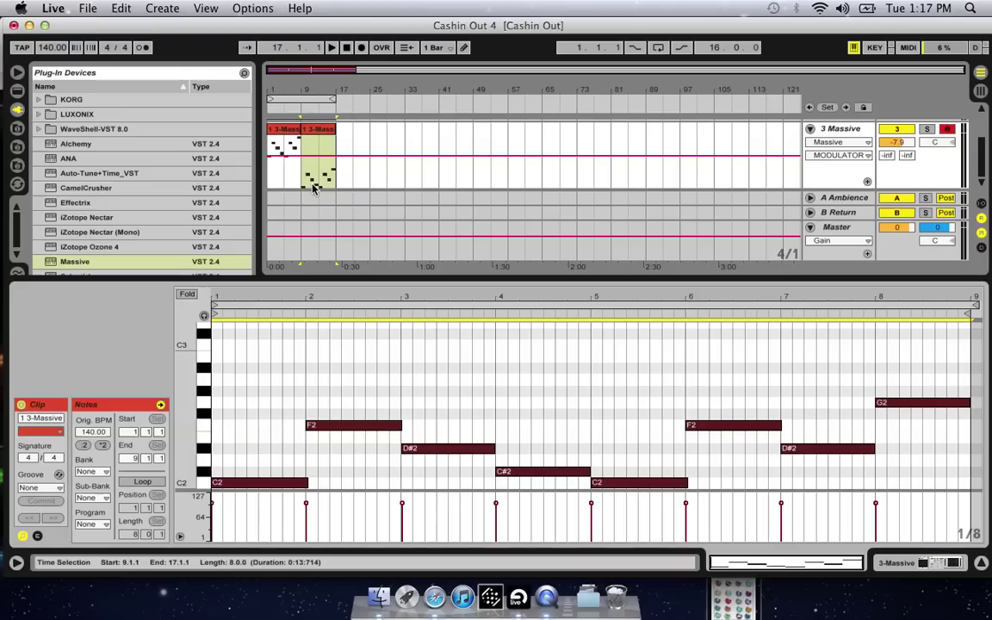
key(space)
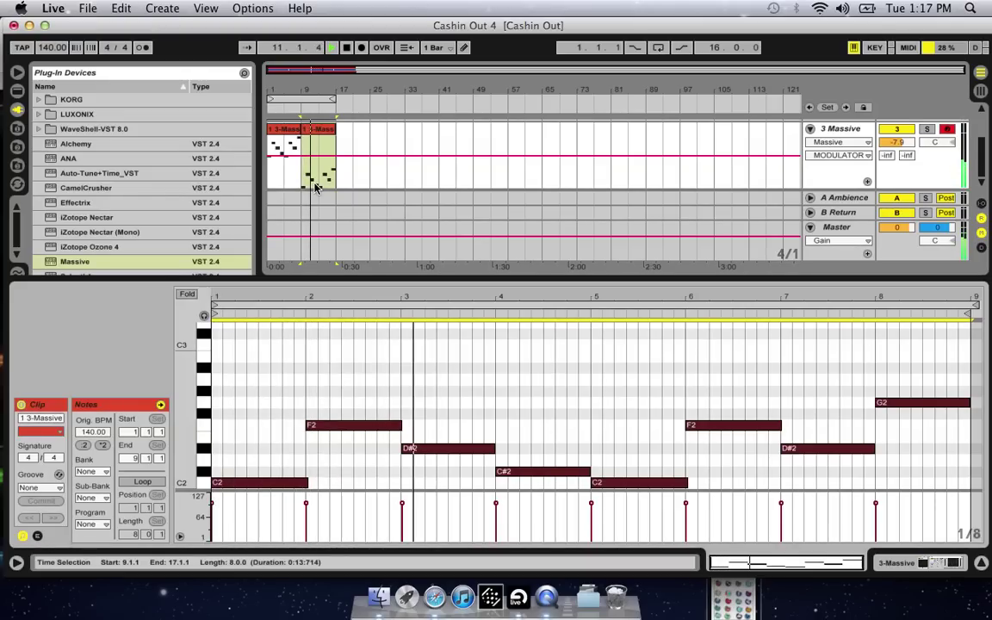
click(436, 336)
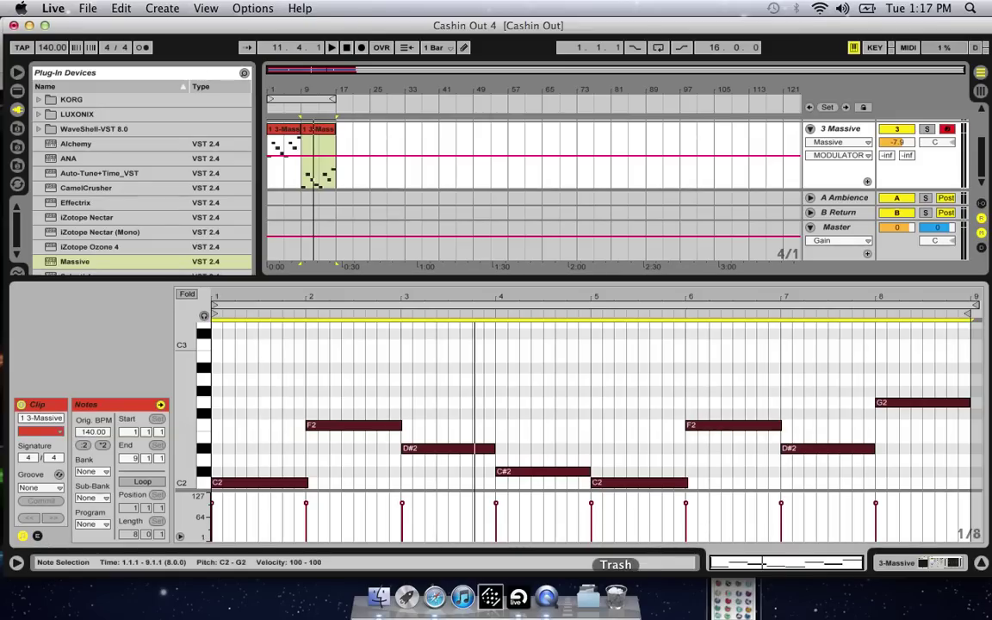
Switch to Safari and view the artist's YouTube channel, Facebook page and SoundCloud track page
click(434, 598)
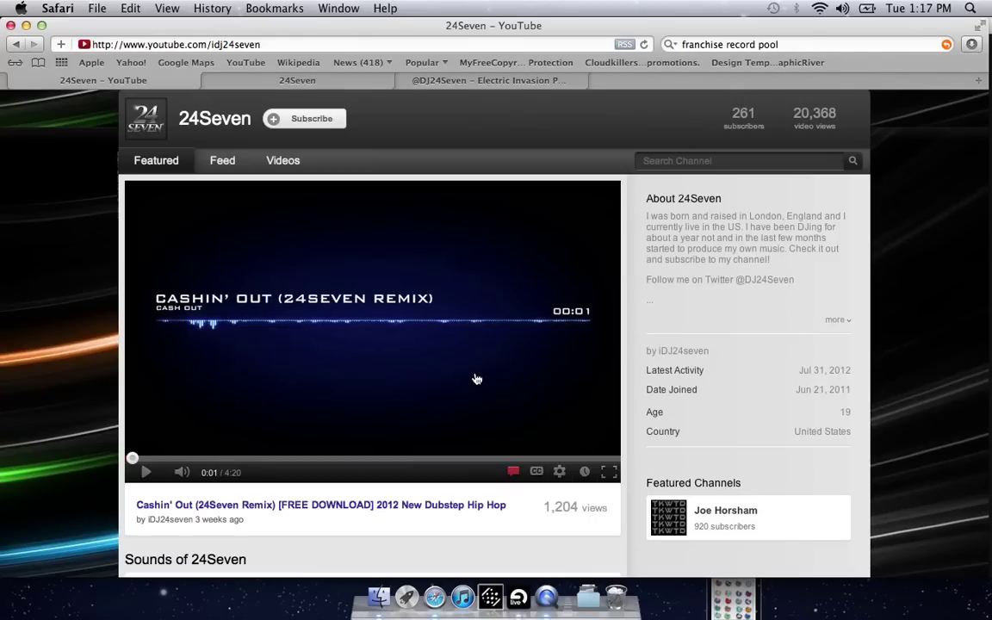
click(341, 86)
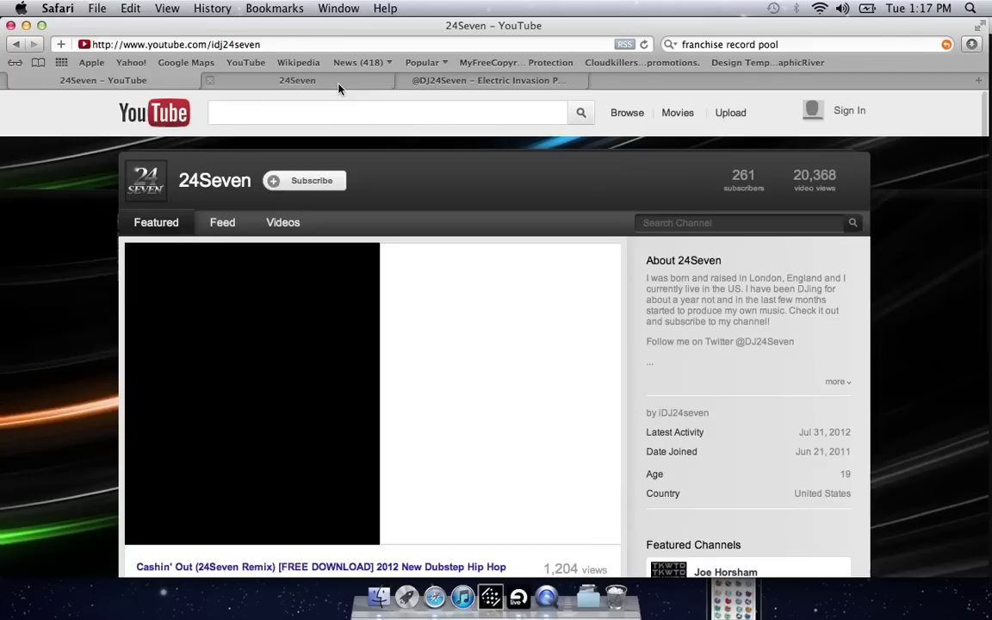
click(444, 84)
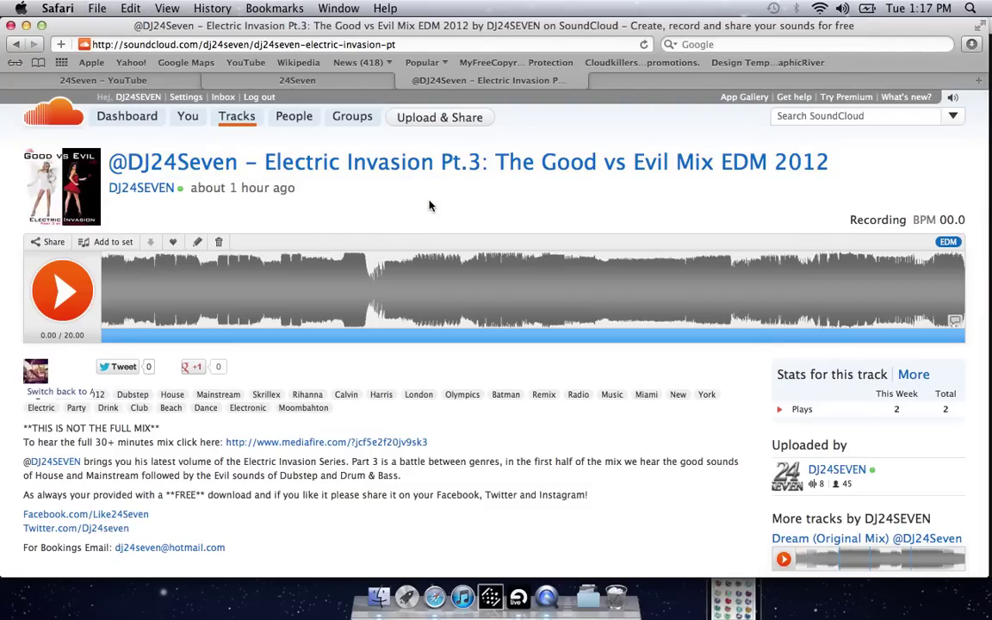
click(340, 82)
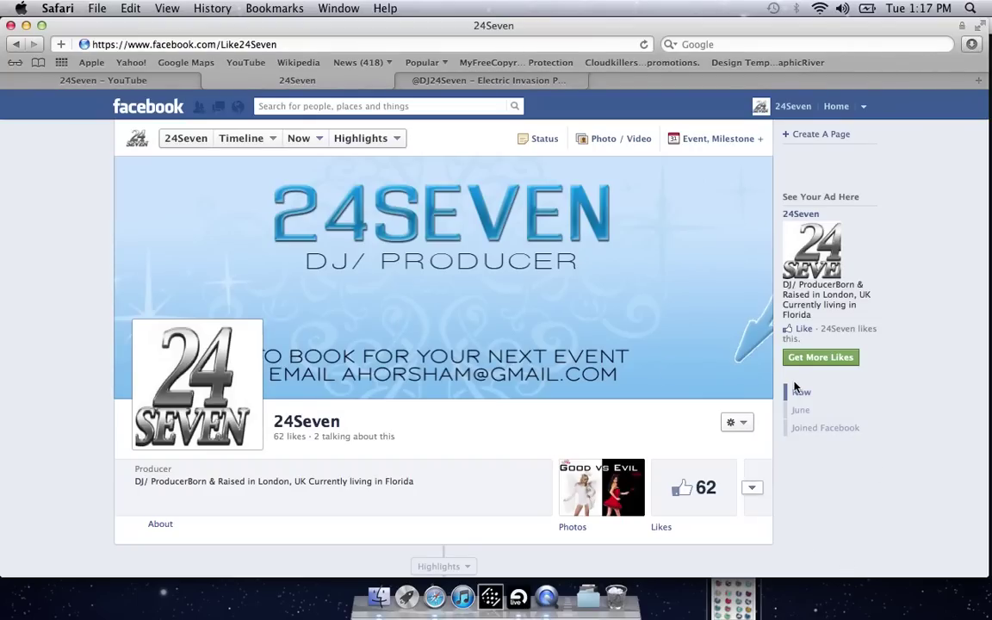
click(439, 80)
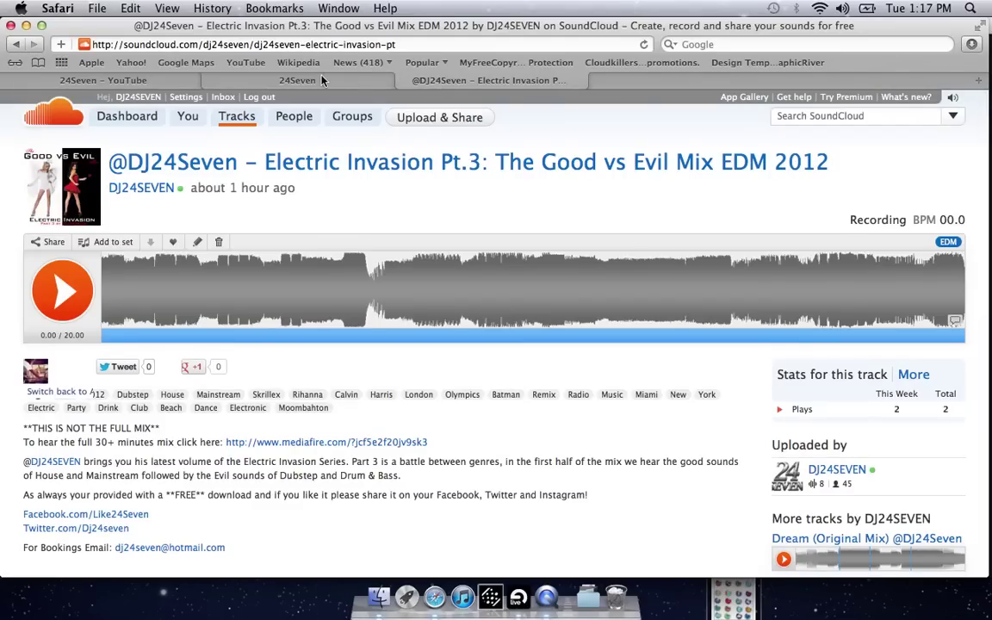